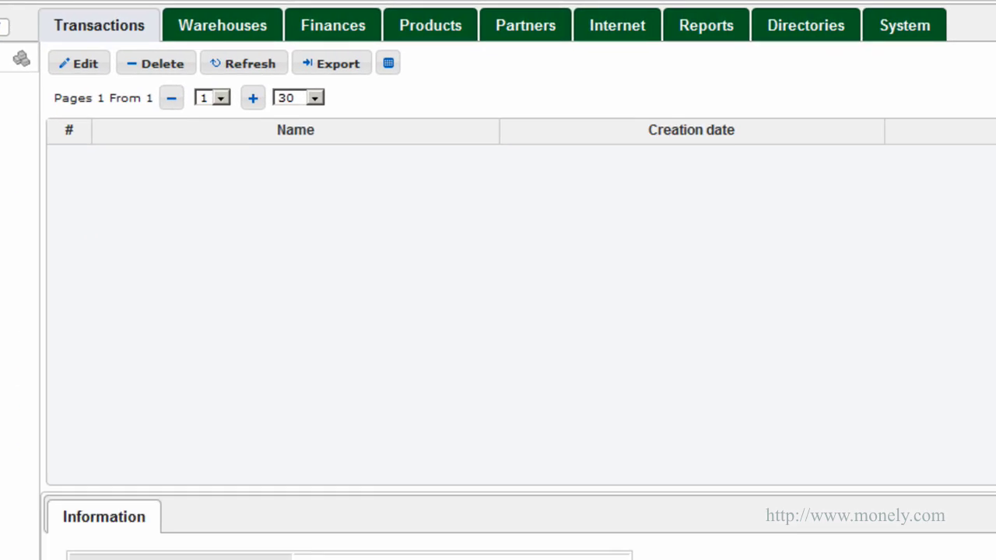
Step: Add a Company partner with Legal Name MyCorp and type Our Company
left_click(524, 34)
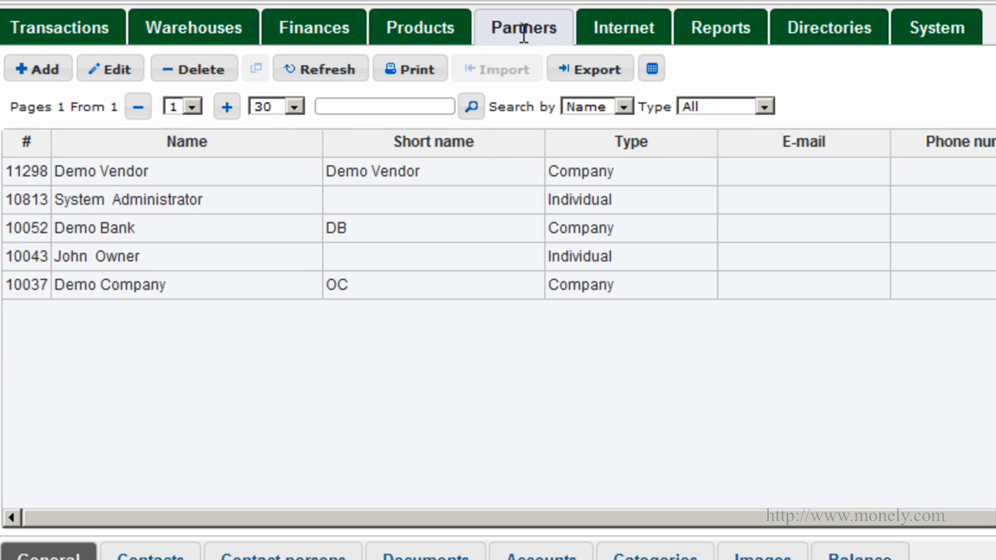
left_click(43, 70)
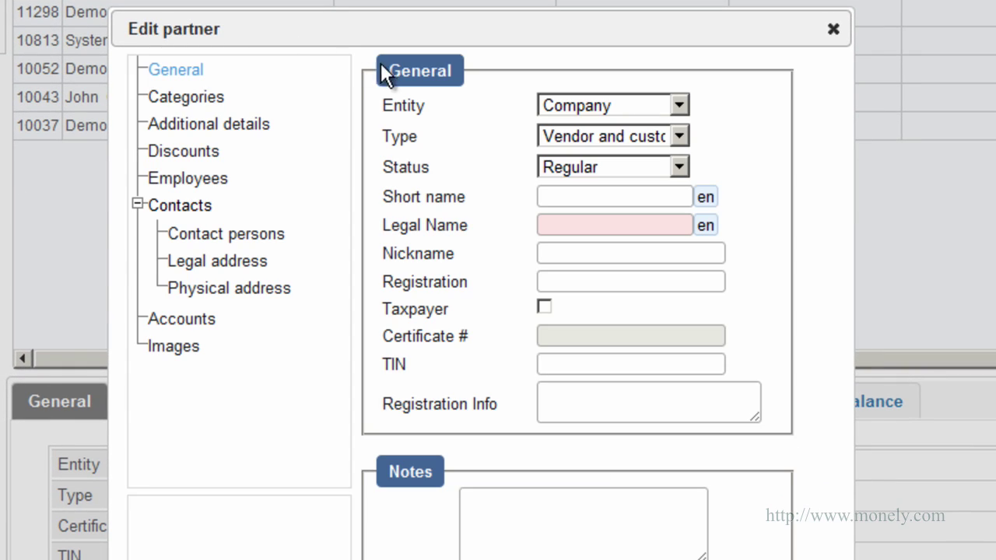
left_click(679, 108)
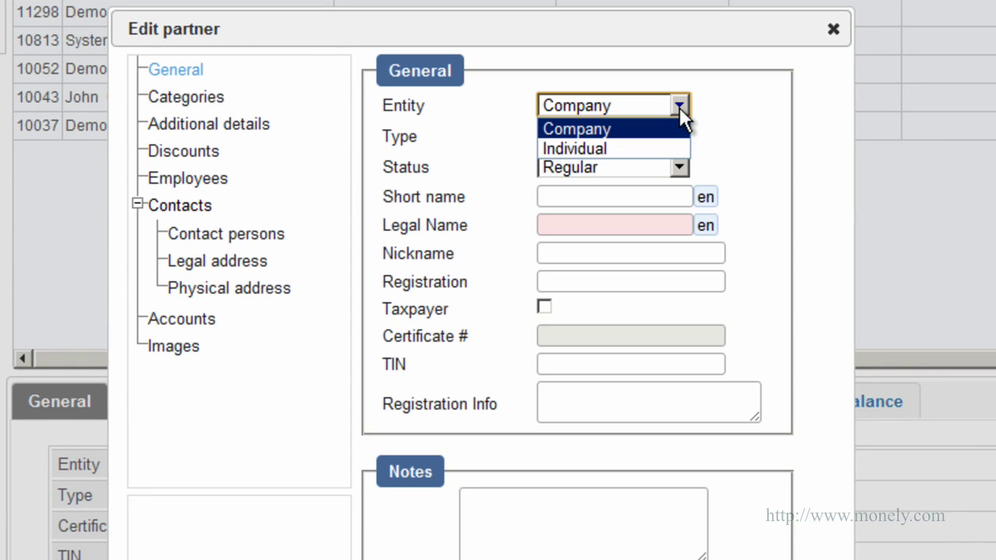
left_click(661, 128)
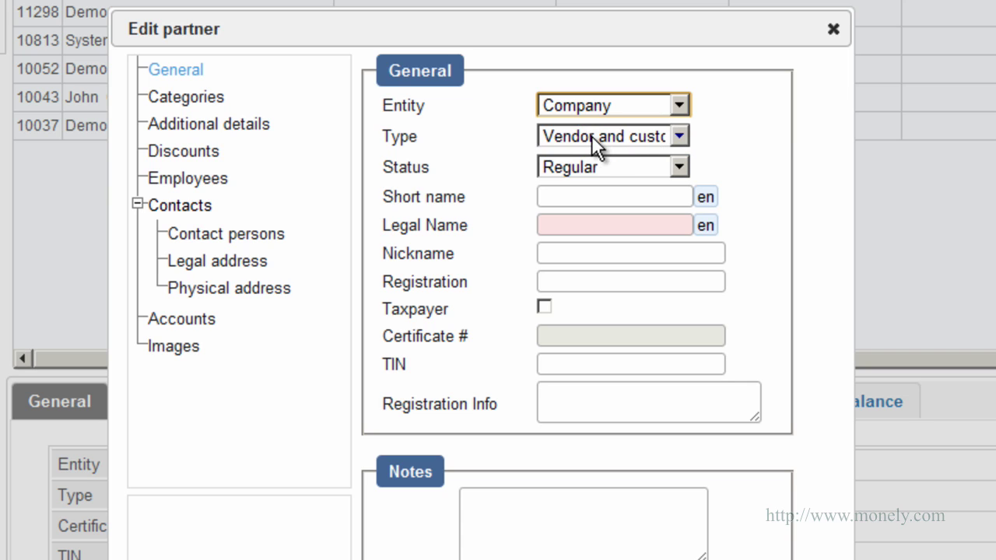
left_click(677, 136)
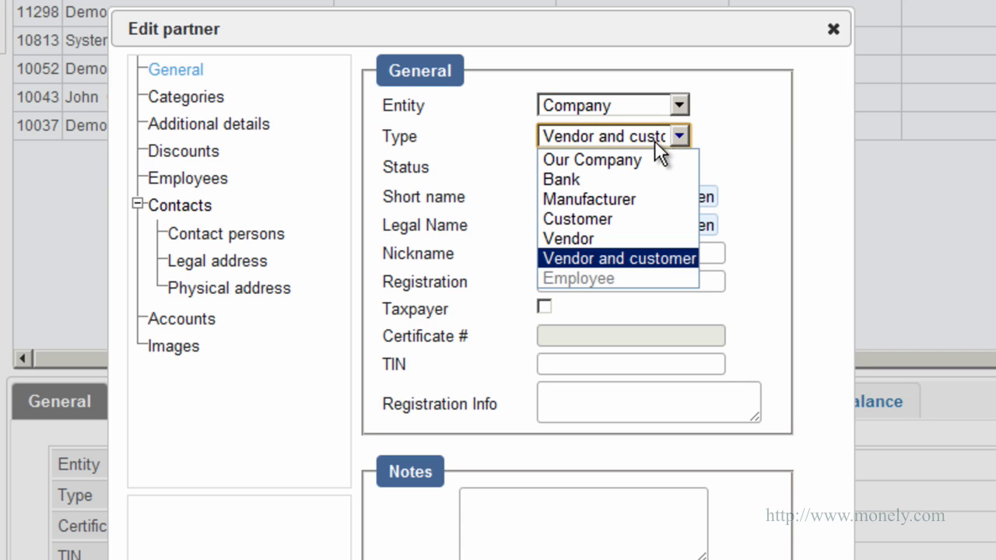
left_click(612, 161)
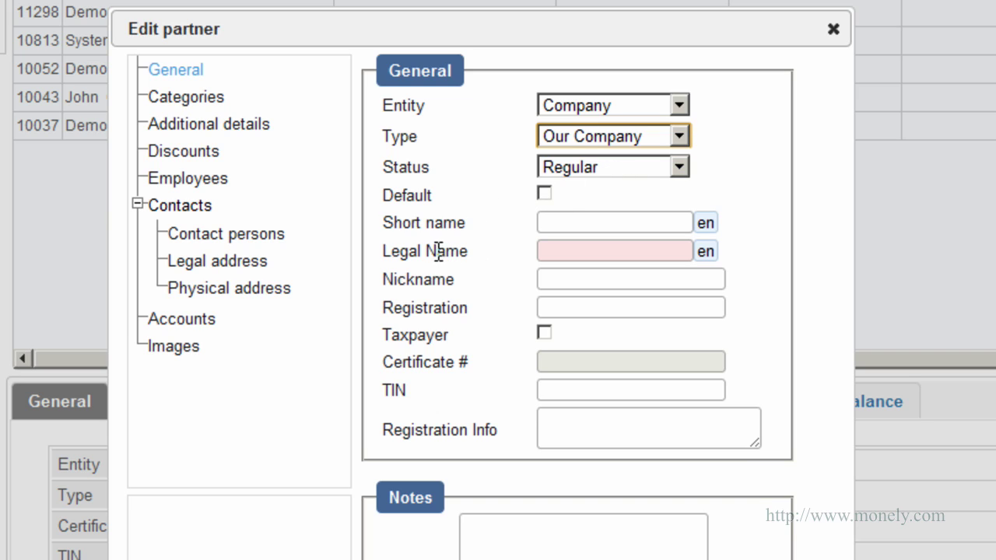
left_click(543, 251)
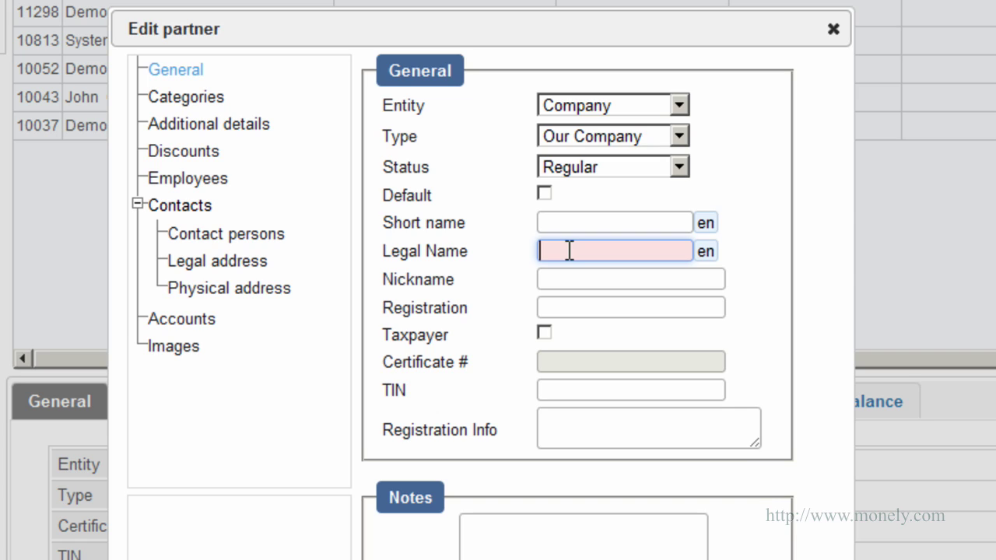
type("MyCorp")
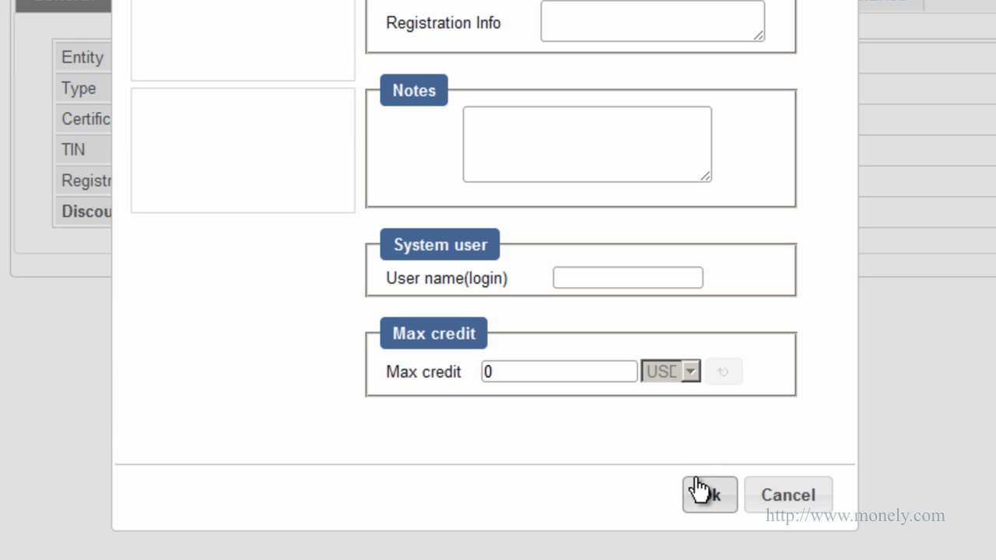
left_click(703, 496)
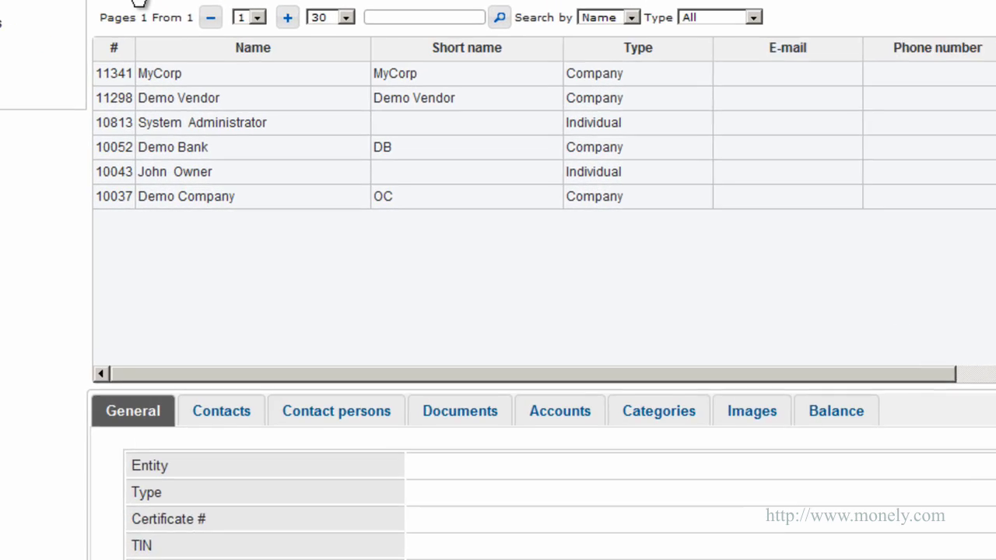
Step: Start an Individual partner of type Employee and enter the employee's first and last name
left_click(138, 3)
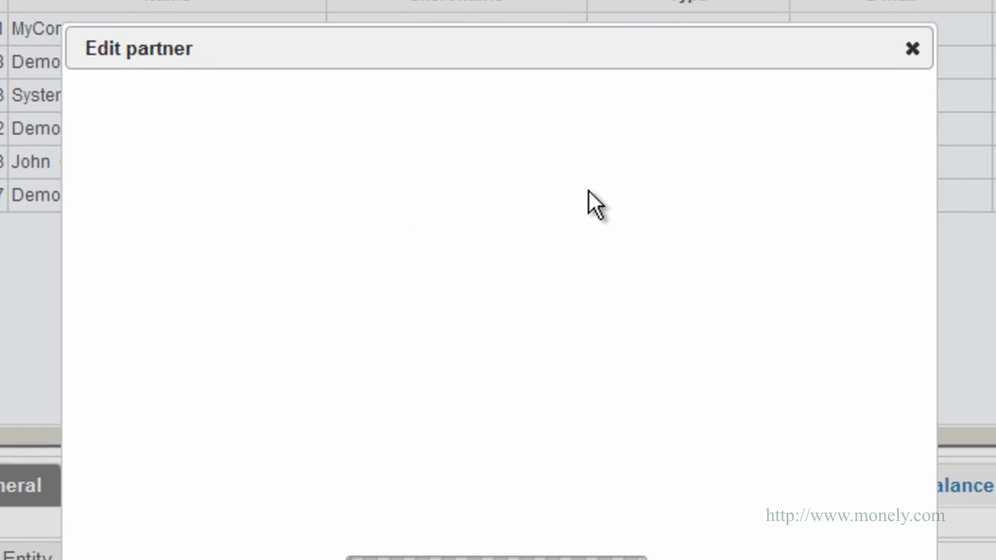
left_click(732, 138)
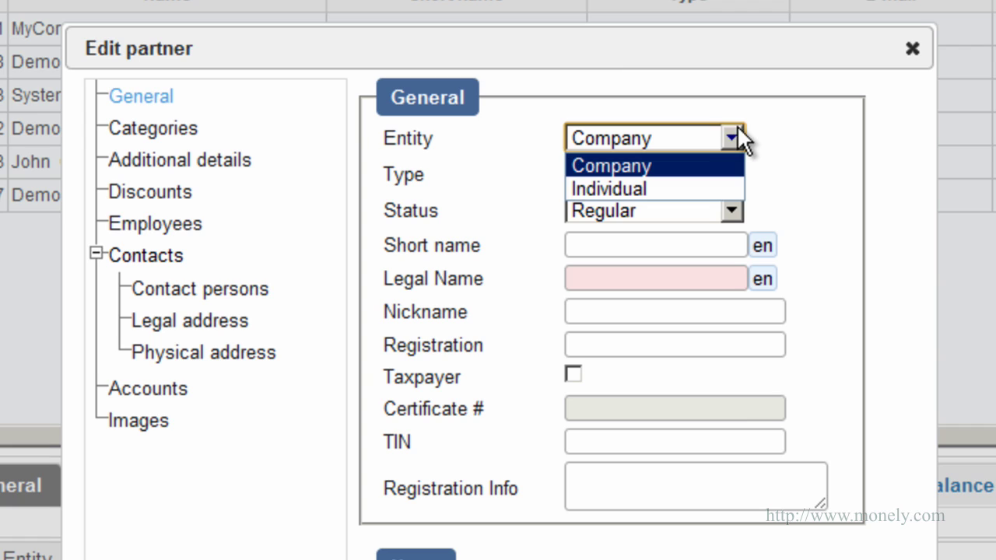
left_click(692, 180)
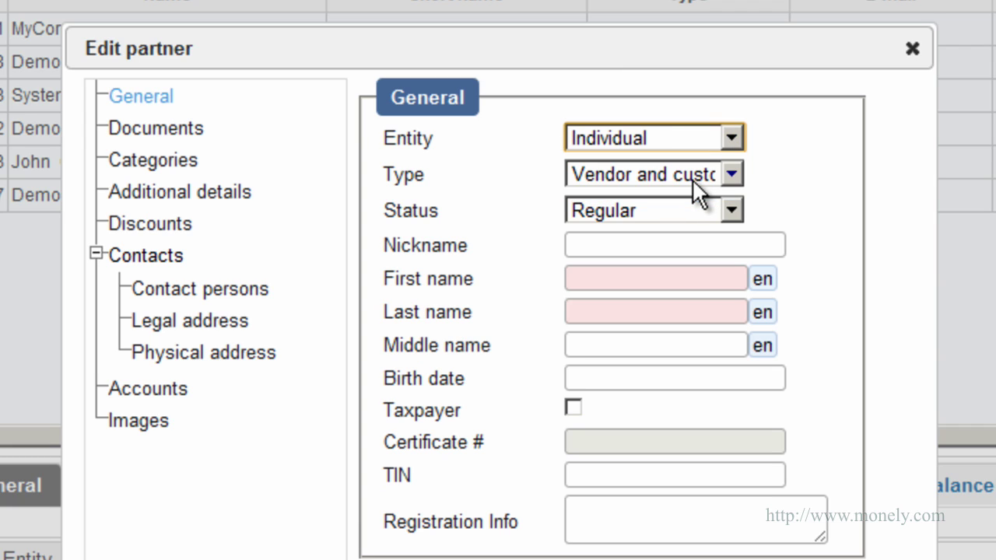
left_click(735, 174)
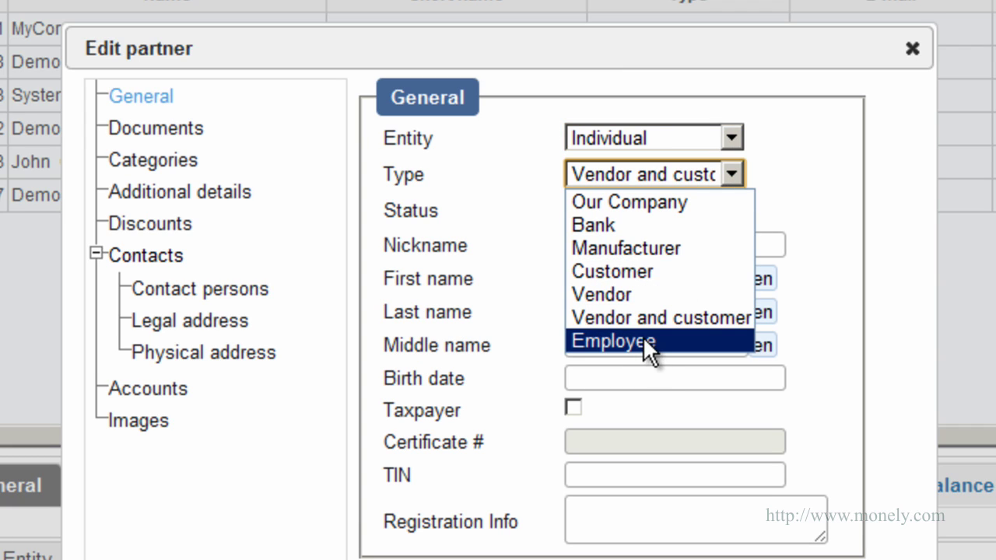
left_click(642, 341)
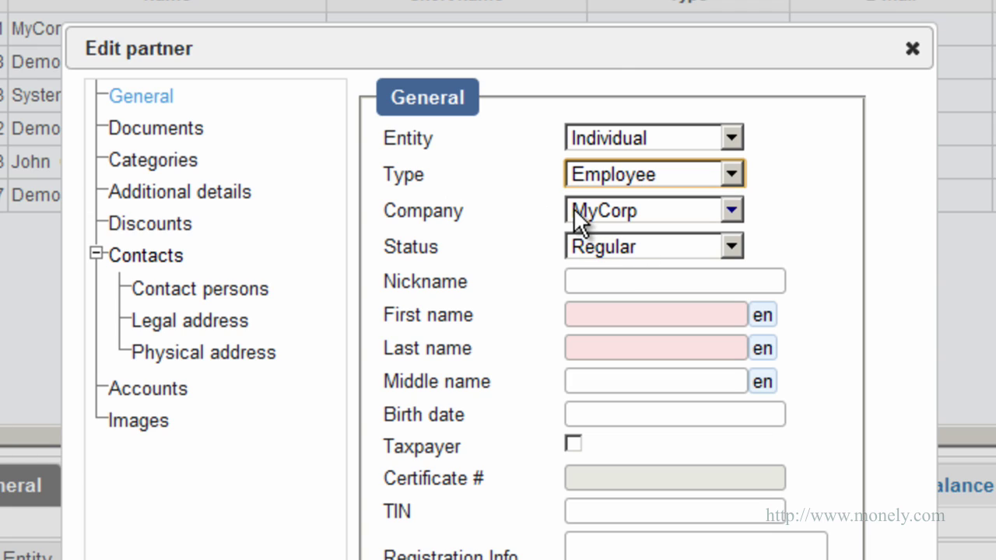
left_click(591, 318)
key("Tab")
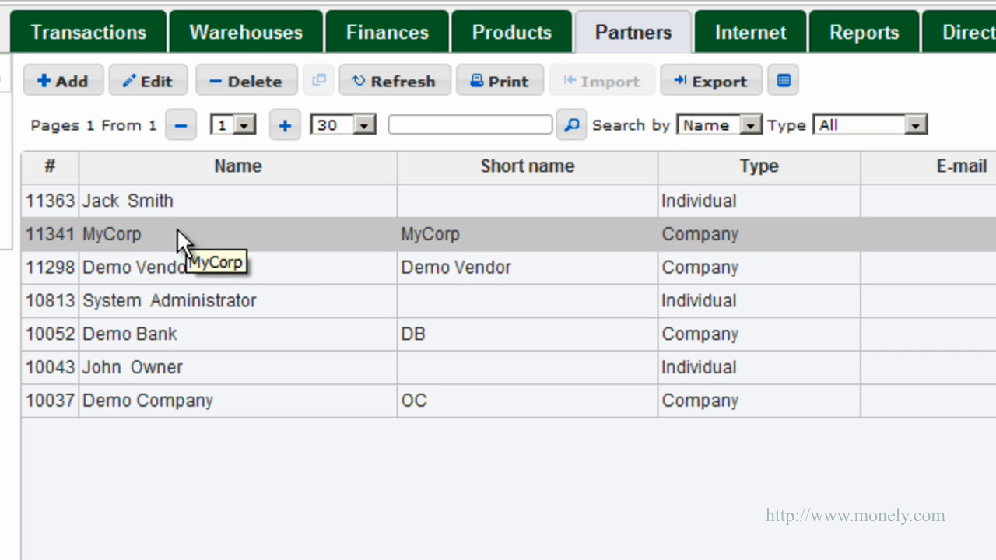
Step: Open the employee's record from MyCorp's Employees list
left_click(174, 231)
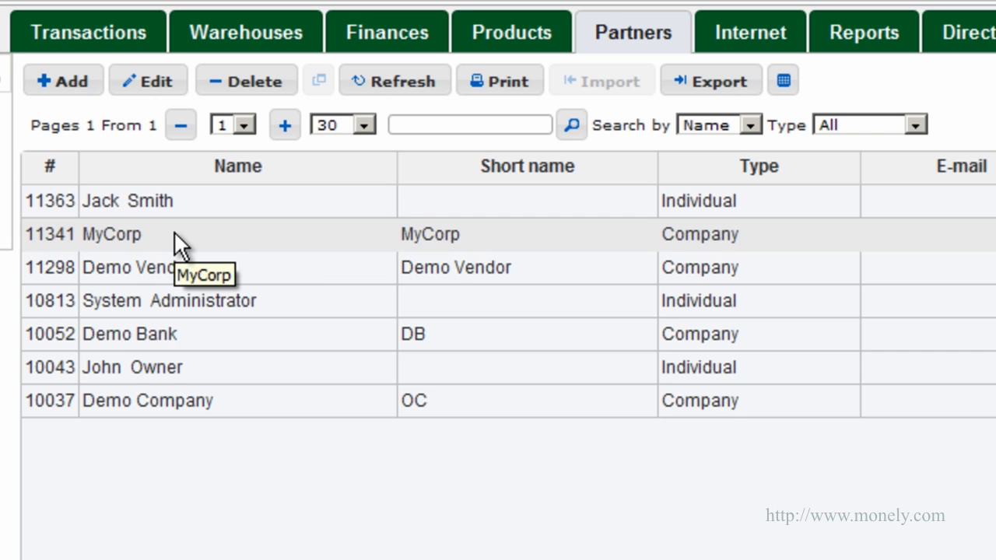
left_click(145, 95)
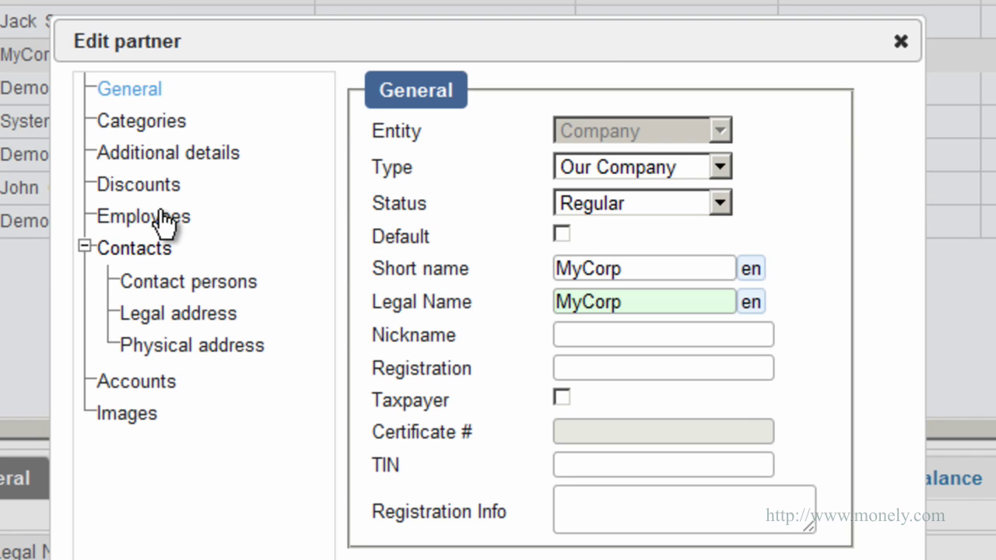
left_click(160, 216)
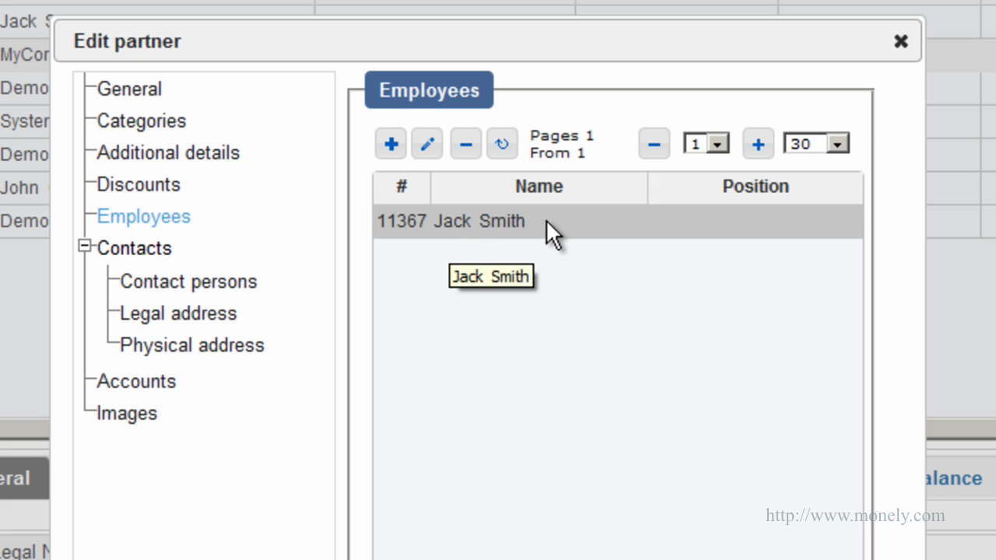
left_click(425, 144)
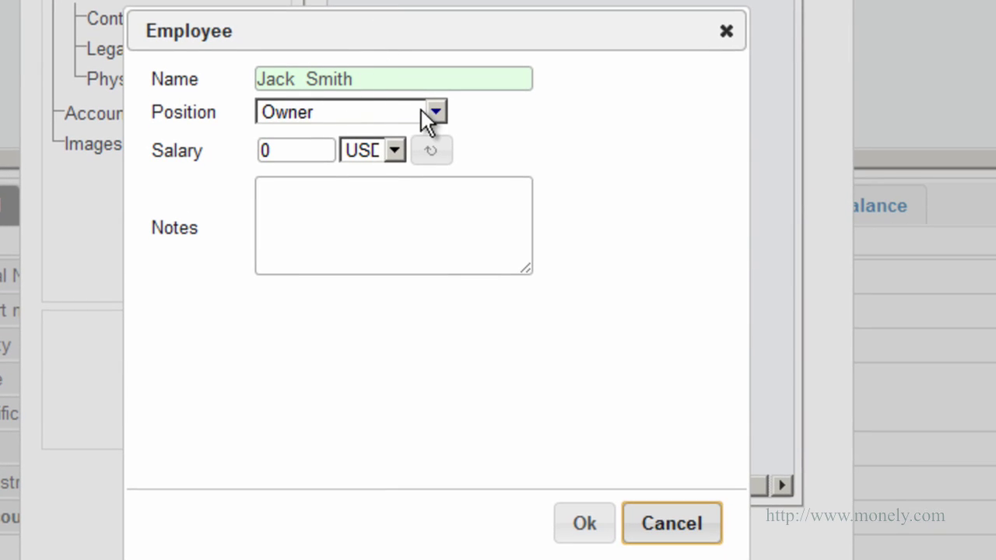
Step: Set the employee's position to Manager and salary to 3000, and confirm
left_click(466, 360)
left_click(341, 232)
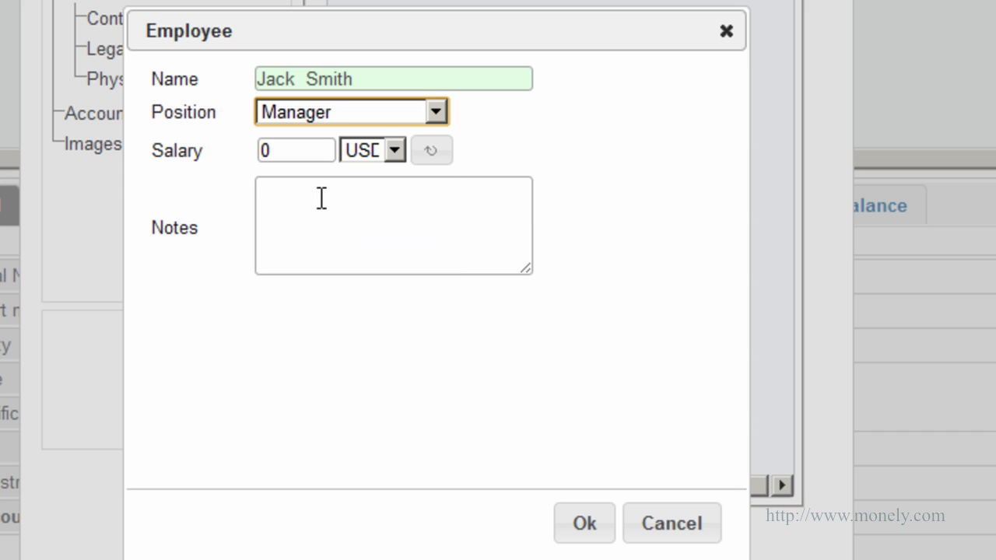
left_click_drag(294, 151, 260, 151)
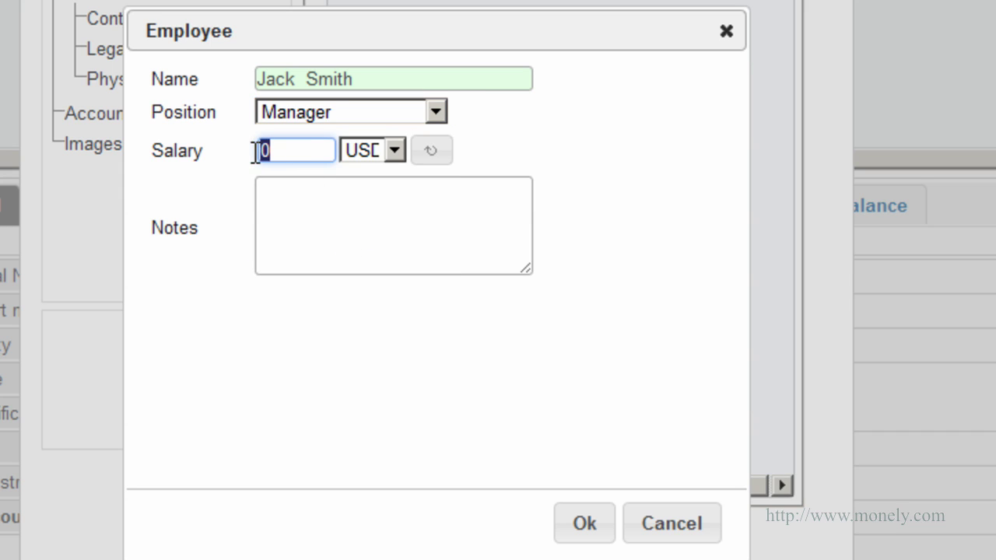
type("3000")
left_click(585, 525)
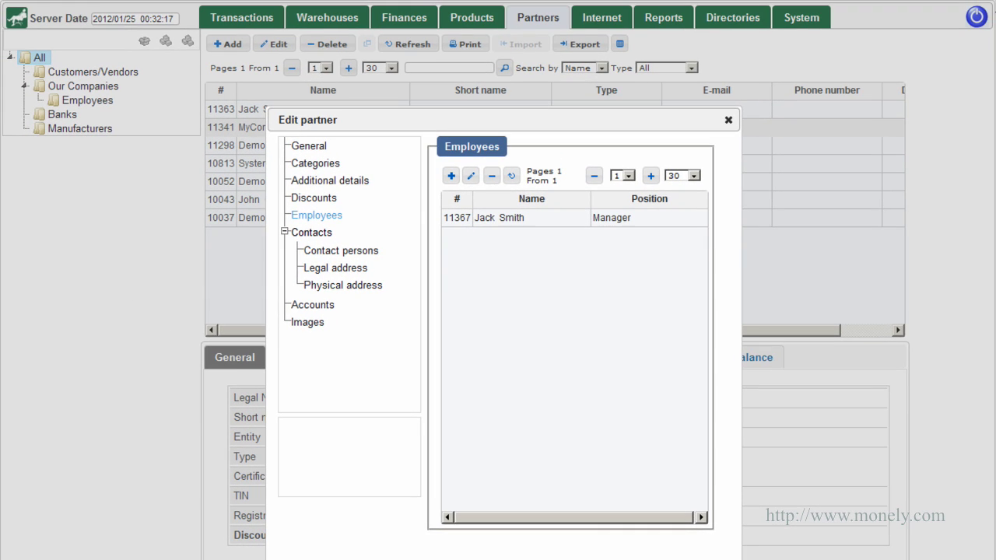
Step: Save and close MyCorp's Edit partner dialog to return to the seven-partner list
key("Return")
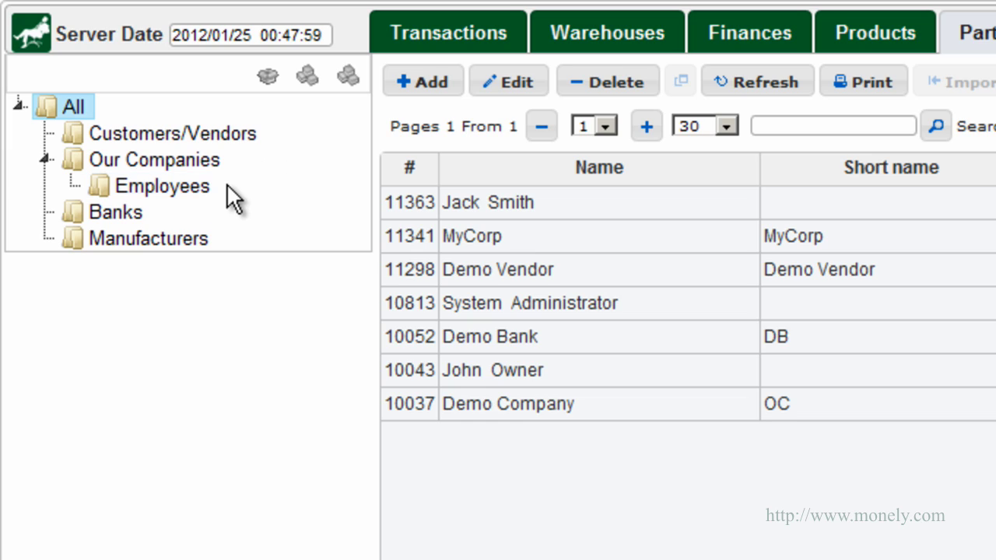
Step: Create a category named Electronics under Customers/Vendors
right_click(241, 141)
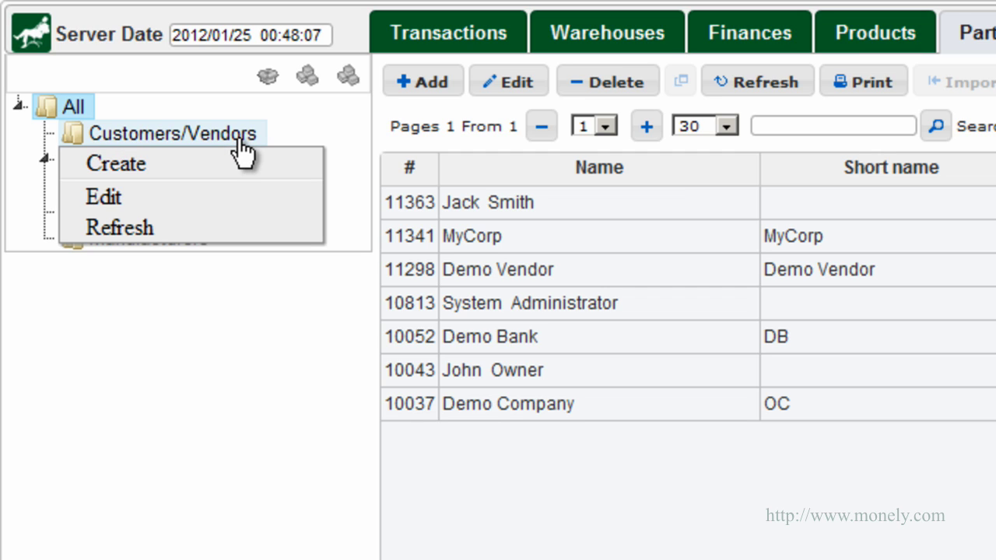
left_click(197, 164)
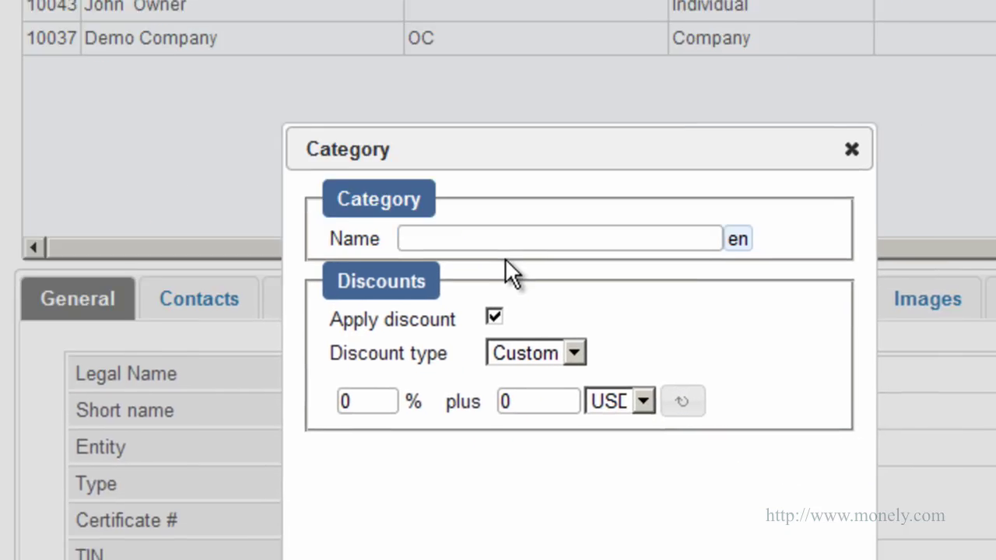
left_click(537, 264)
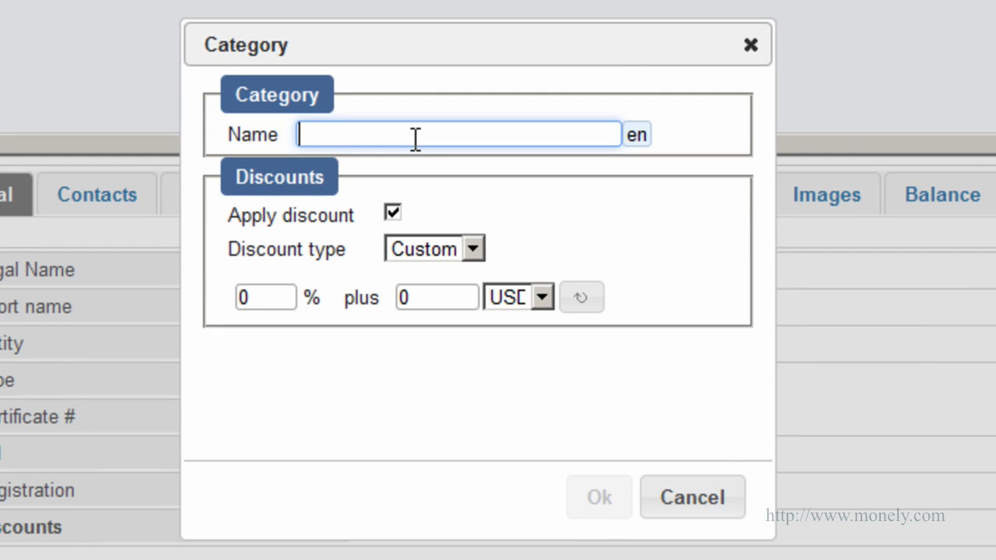
type("Electronics")
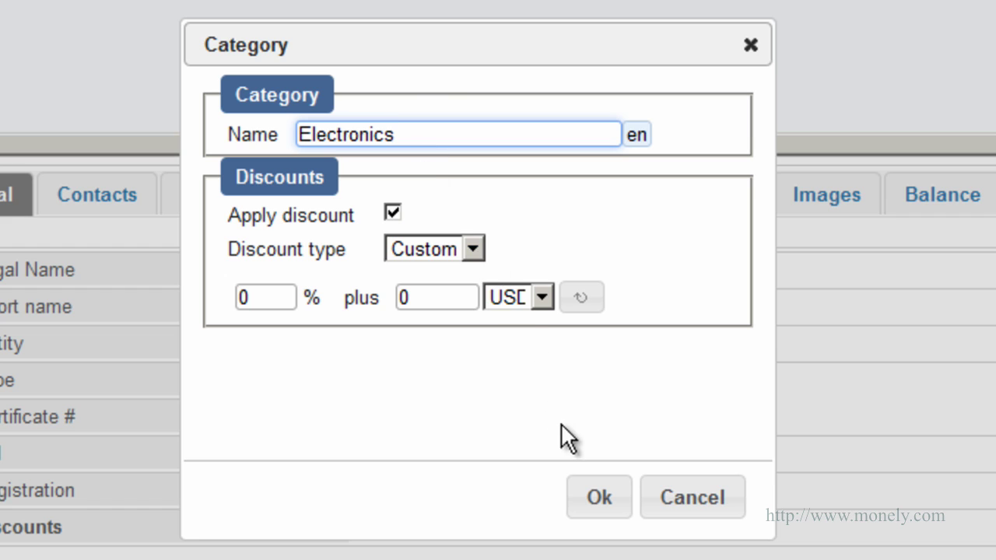
left_click(593, 499)
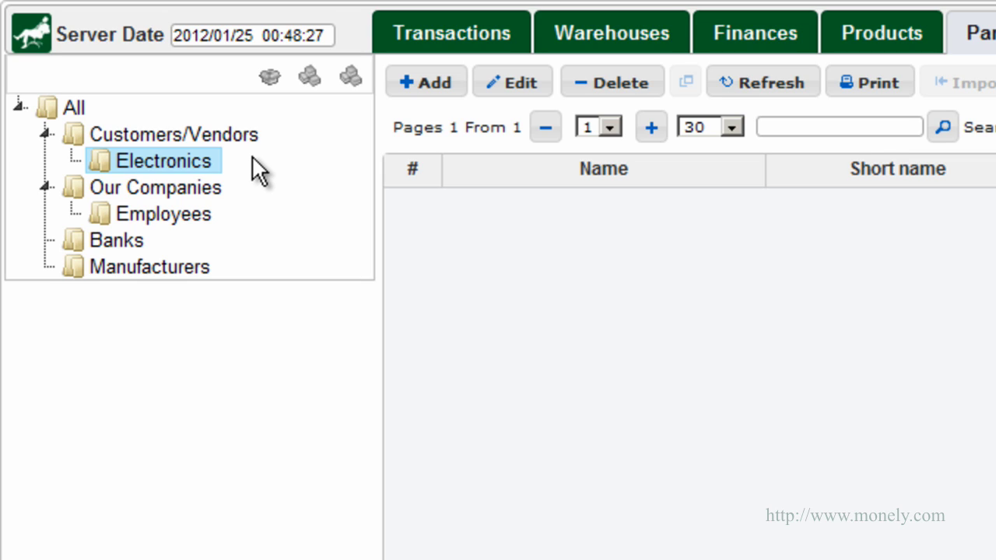
Step: Create a subcategory named TV Sets under Electronics
right_click(201, 164)
left_click(201, 180)
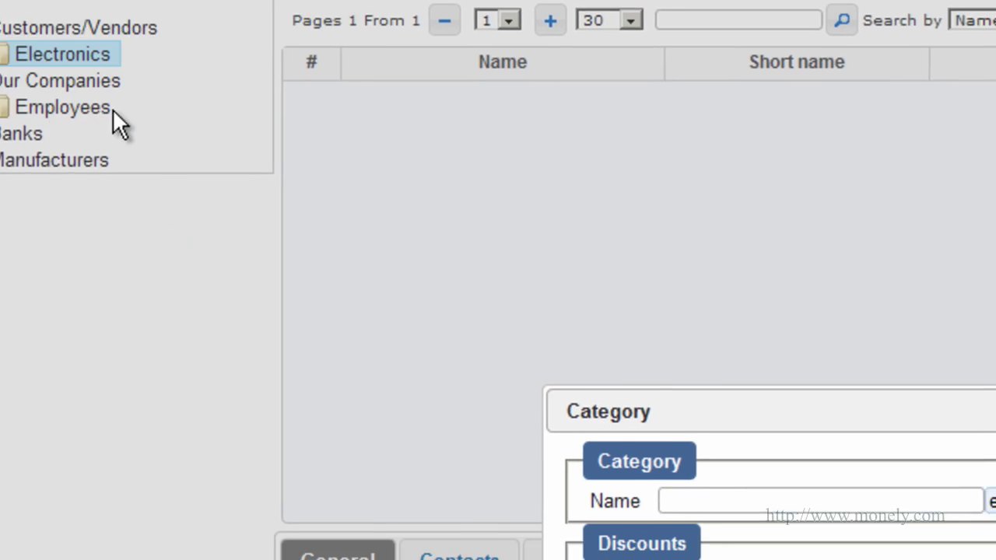
left_click(727, 519)
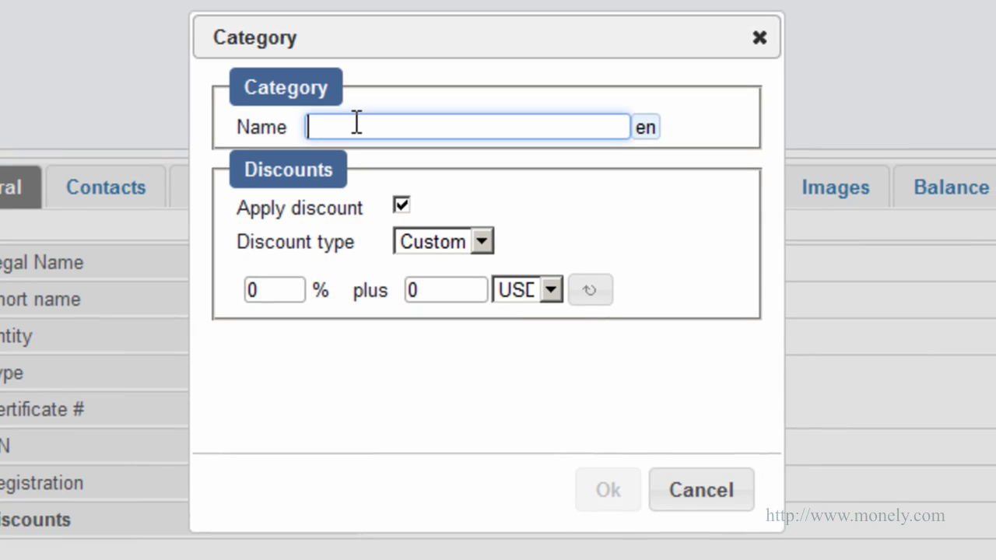
type("TV Sets")
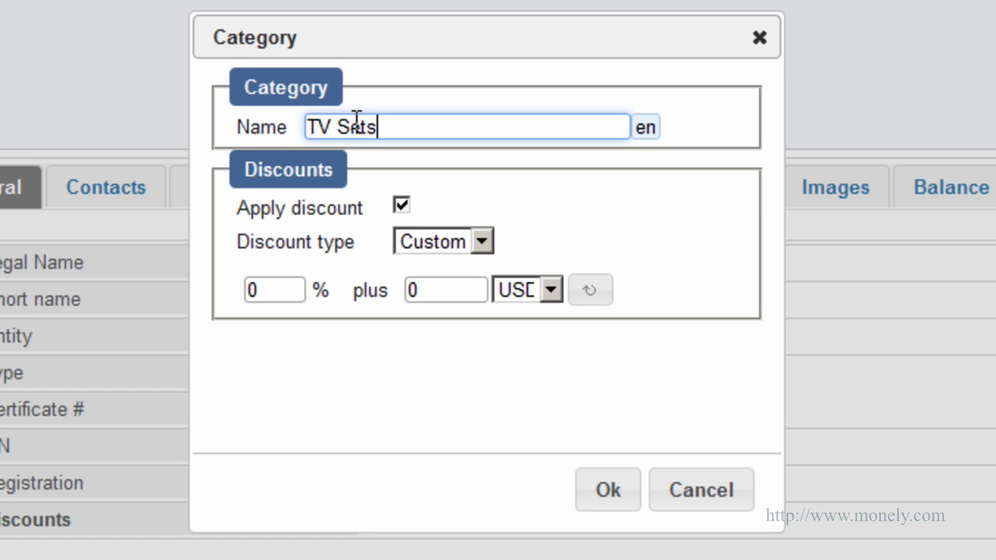
left_click(614, 494)
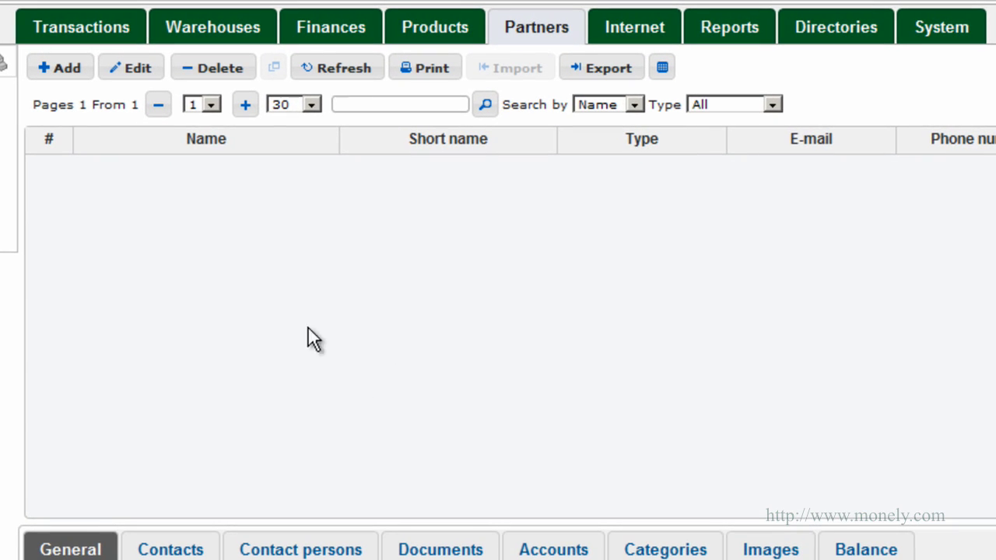
Step: Add vendor company TV World to TV Sets, then list partners from All categories
left_click(74, 72)
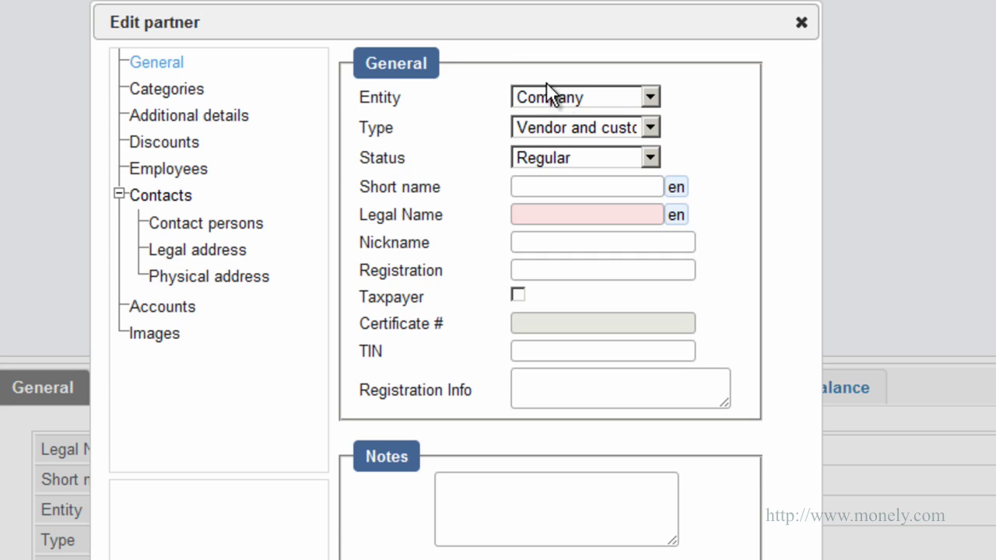
left_click(655, 100)
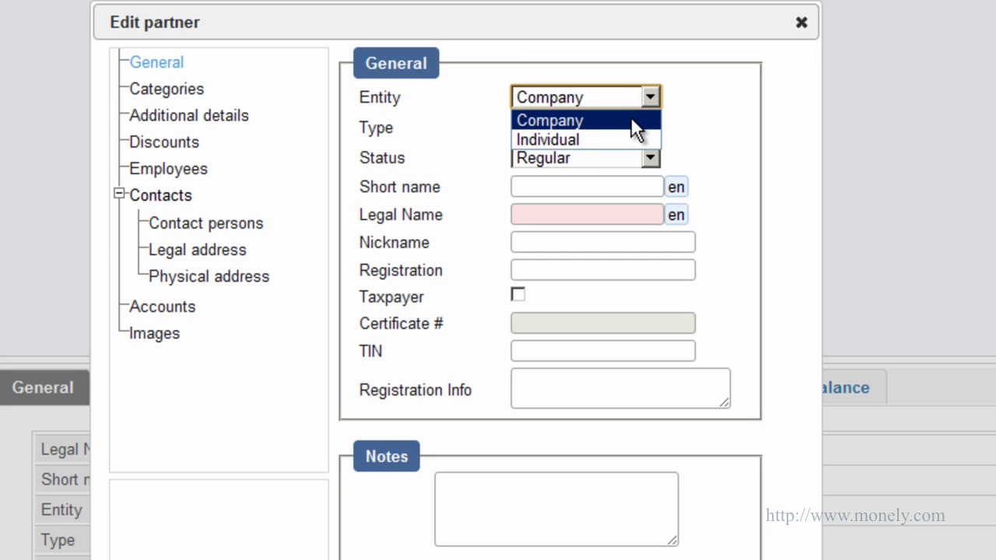
left_click(631, 117)
left_click(650, 127)
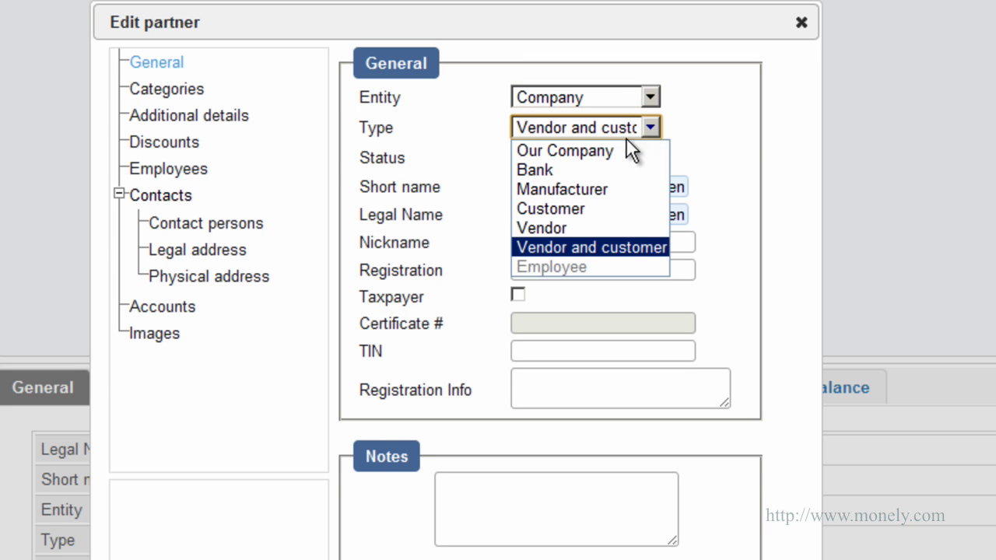
left_click(577, 228)
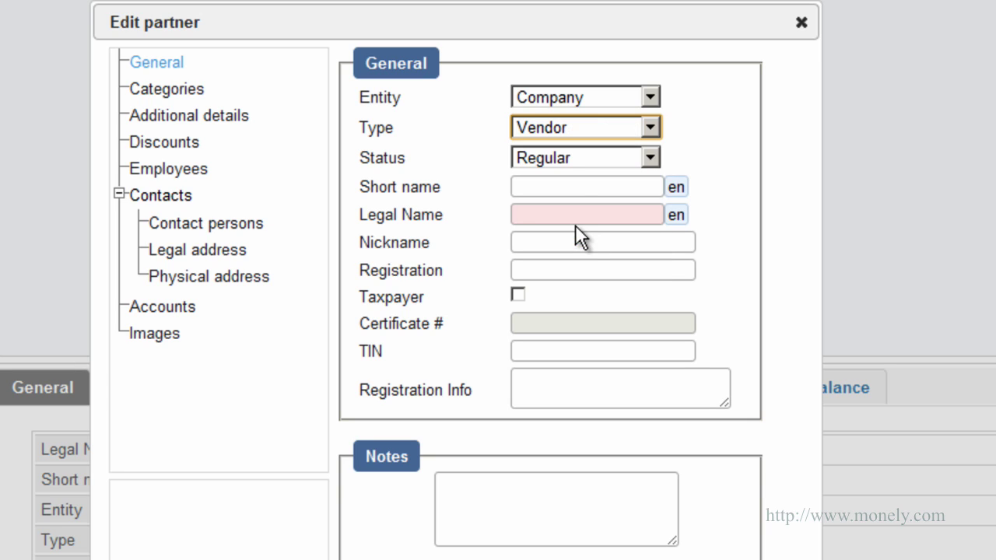
left_click(549, 214)
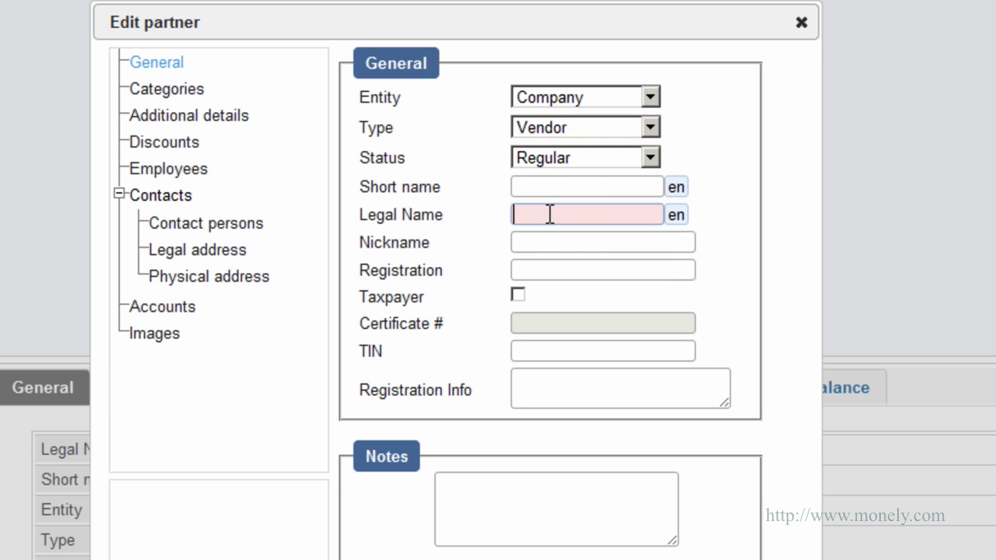
type("TV World")
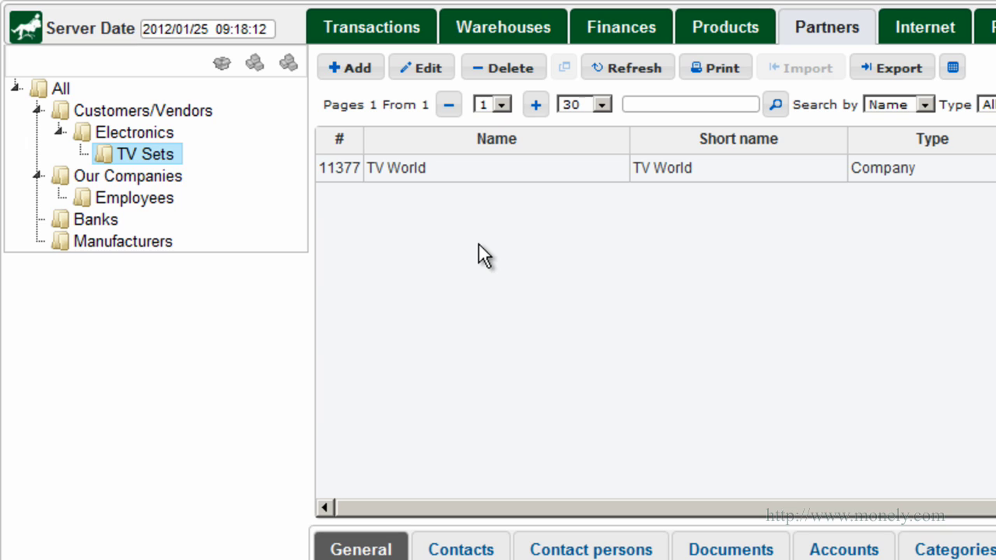
left_click(63, 90)
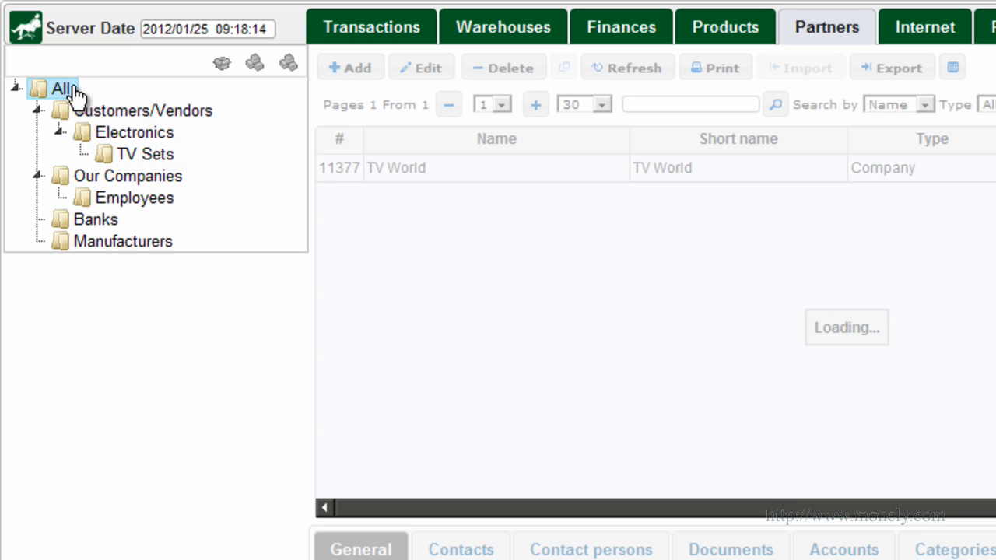